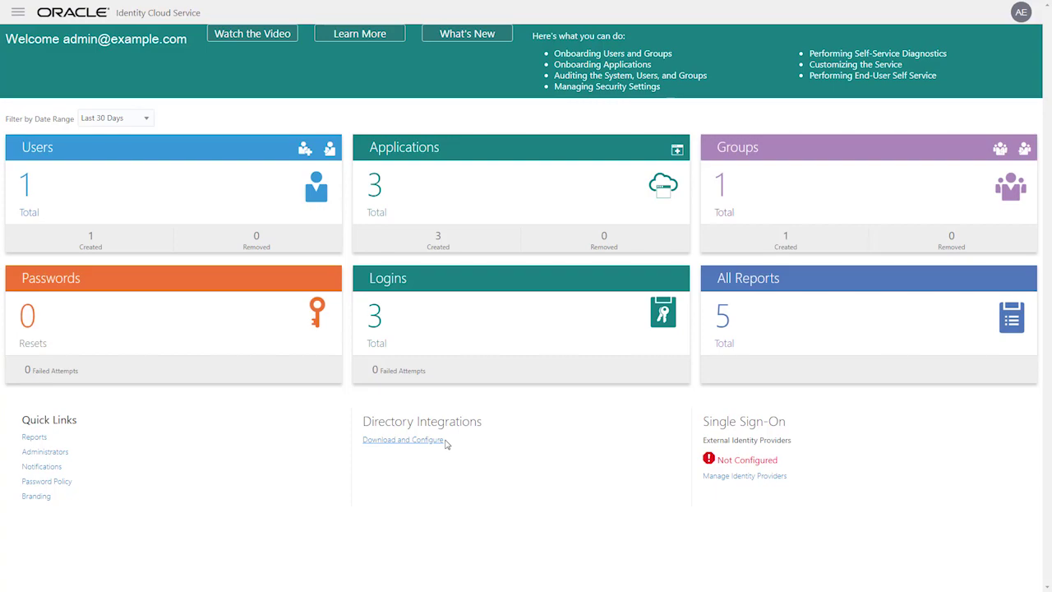
Add a Microsoft AD bridge, view its client secret, and save the installer to the adbridge folder
{"action": "left_click", "coordinate": [445, 441]}
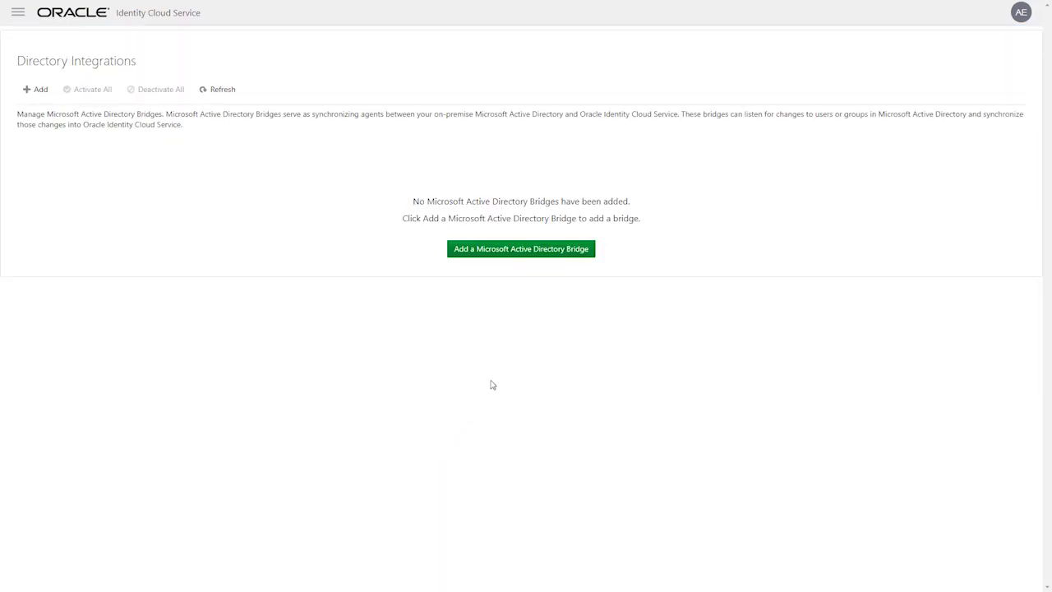
{"action": "left_click", "coordinate": [590, 256]}
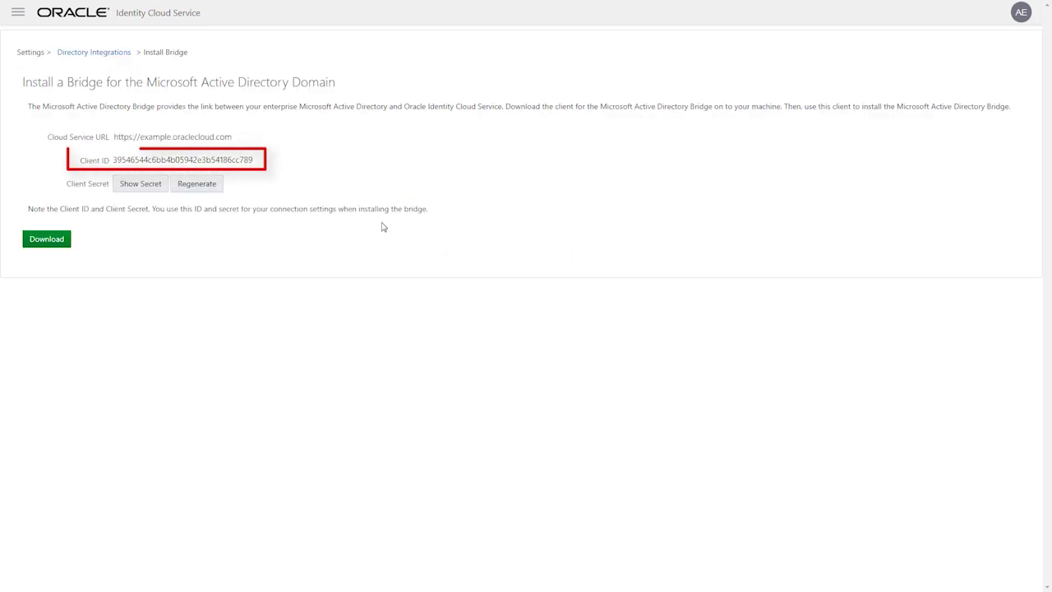
{"action": "left_click", "coordinate": [161, 190]}
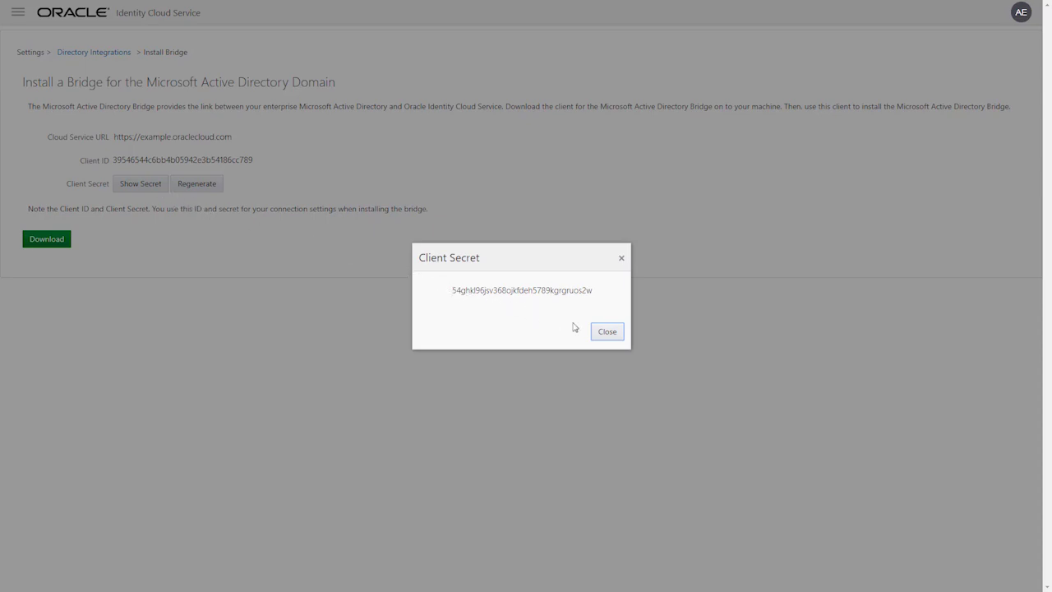
{"action": "left_click", "coordinate": [619, 342]}
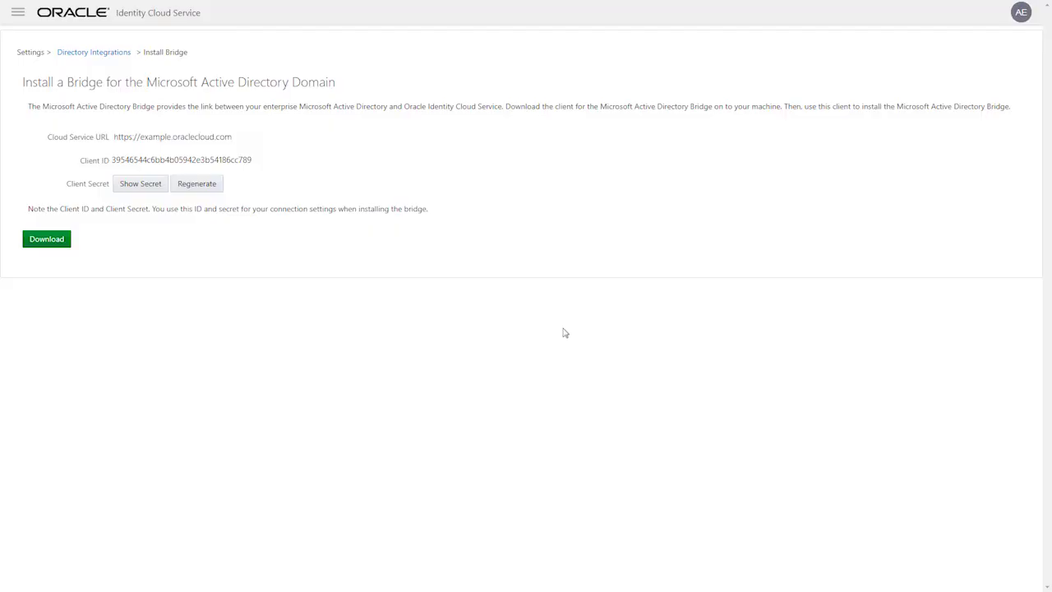
{"action": "left_click", "coordinate": [65, 246]}
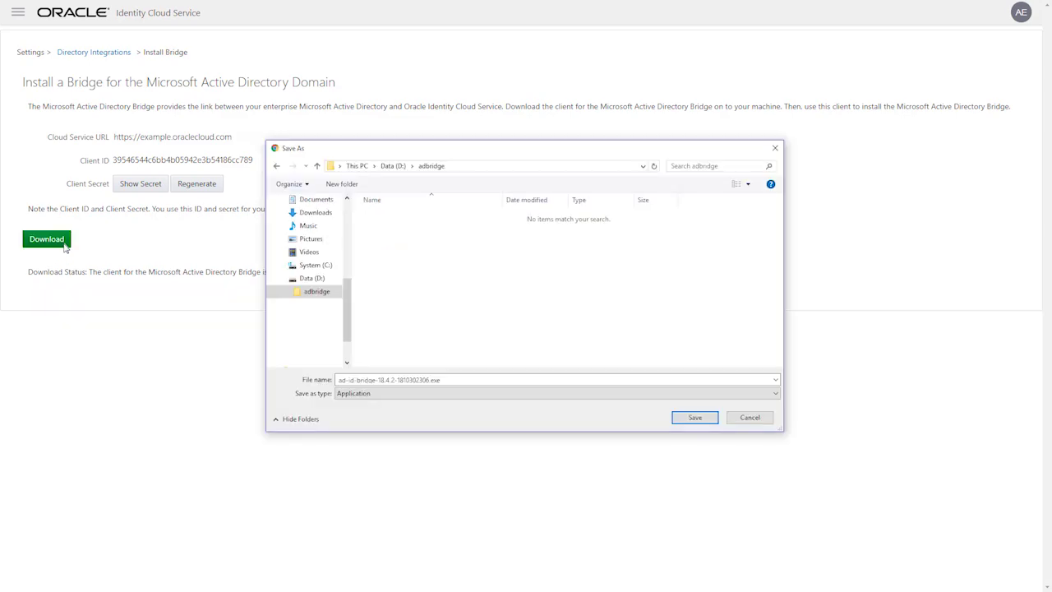
{"action": "left_click", "coordinate": [711, 419]}
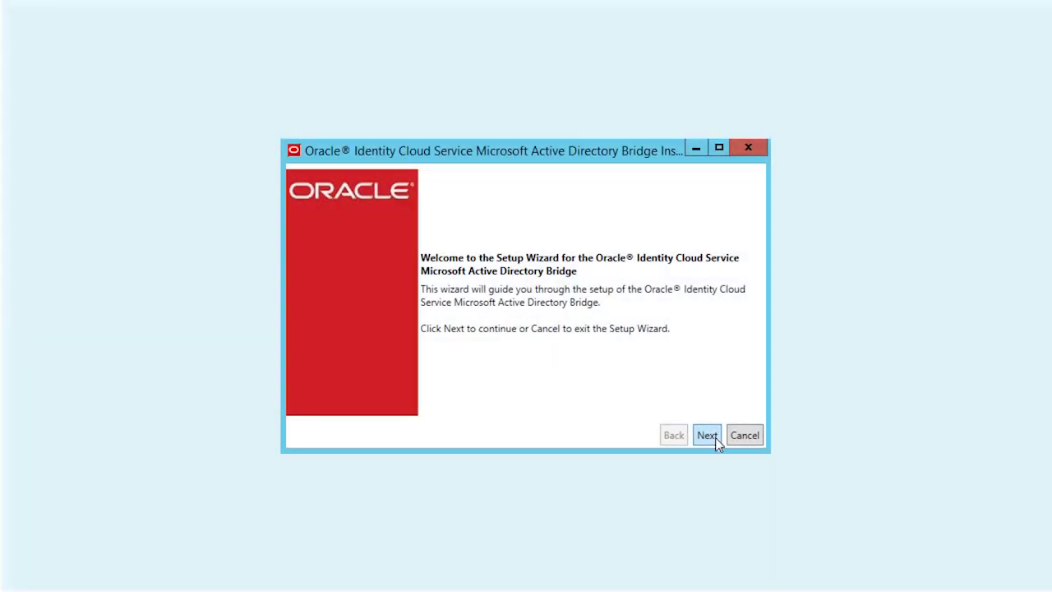
{"action": "left_click", "coordinate": [707, 435]}
{"action": "left_click", "coordinate": [708, 436]}
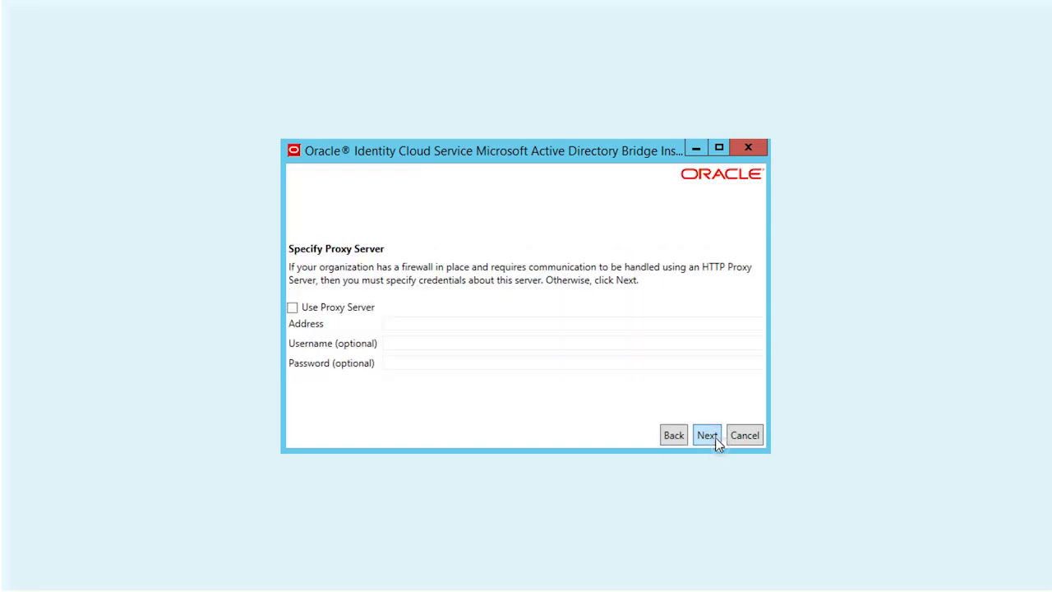
{"action": "left_click", "coordinate": [716, 442]}
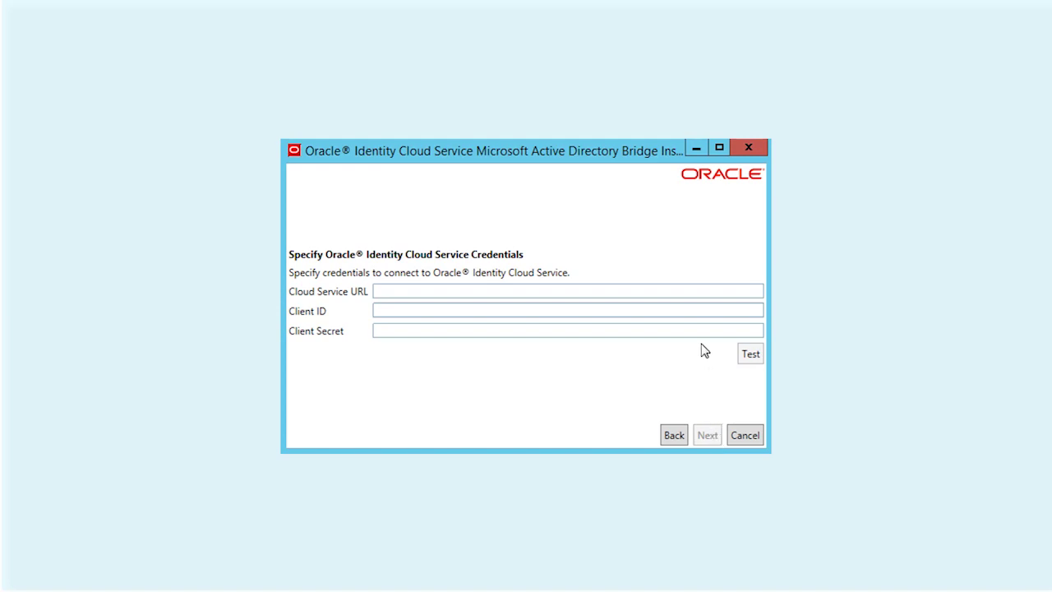
{"action": "left_click", "coordinate": [693, 295]}
{"action": "type", "text": "https://example.oraclecloud.com"}
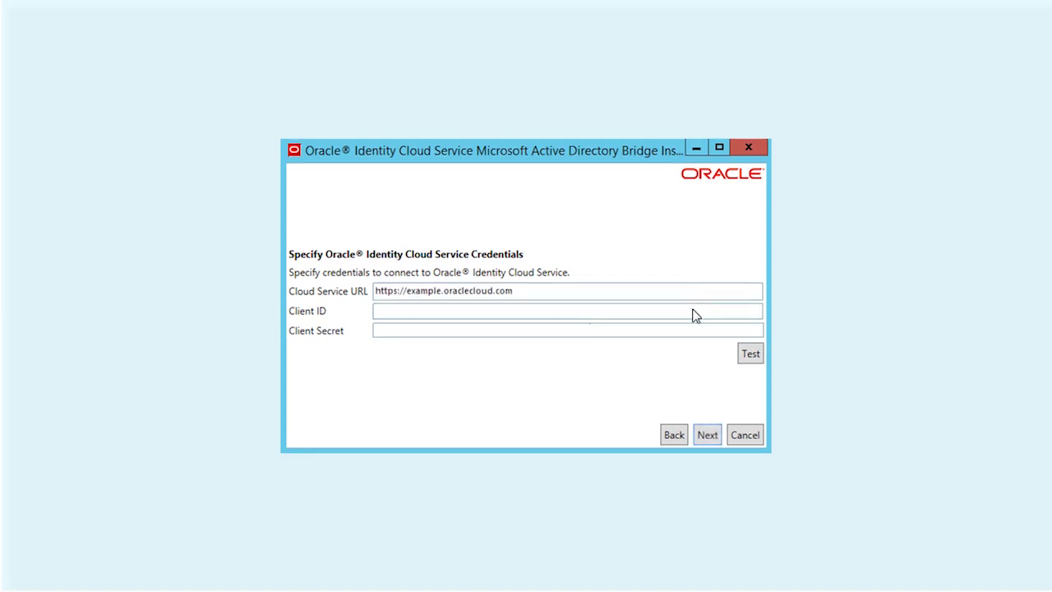
{"action": "left_click", "coordinate": [693, 316]}
{"action": "type", "text": "39546544c6bb4b05942e3b54186cc789"}
{"action": "left_click", "coordinate": [693, 331]}
{"action": "type", "text": "********************************"}
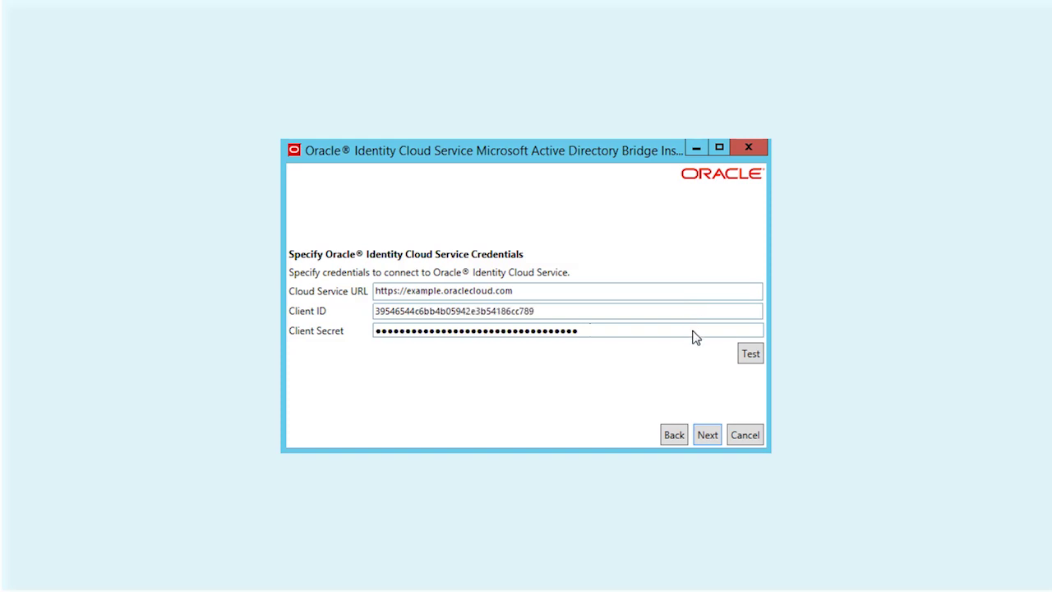
{"action": "left_click", "coordinate": [756, 362]}
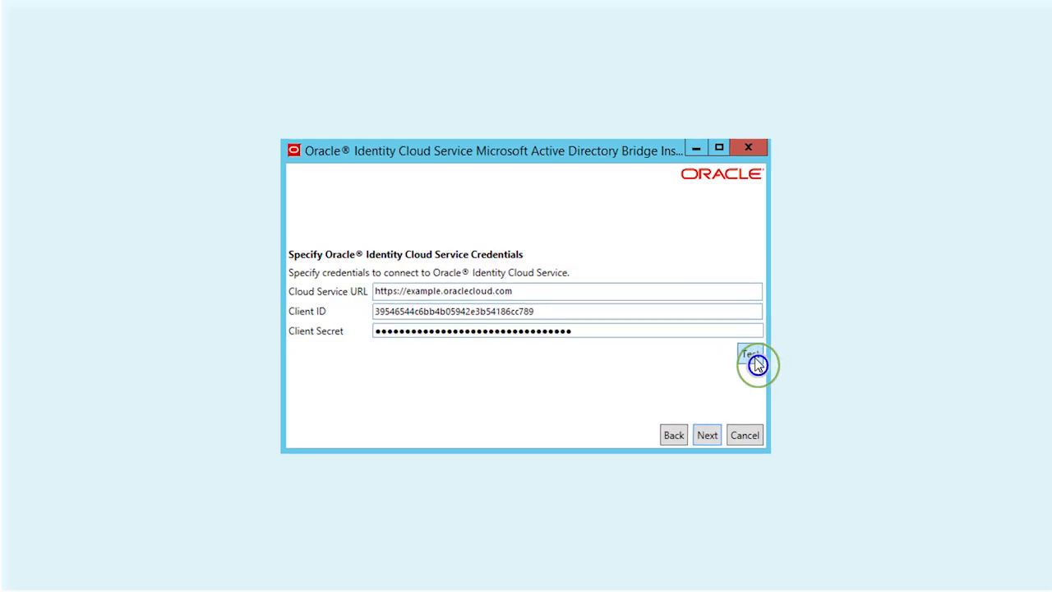
{"action": "left_click", "coordinate": [717, 446]}
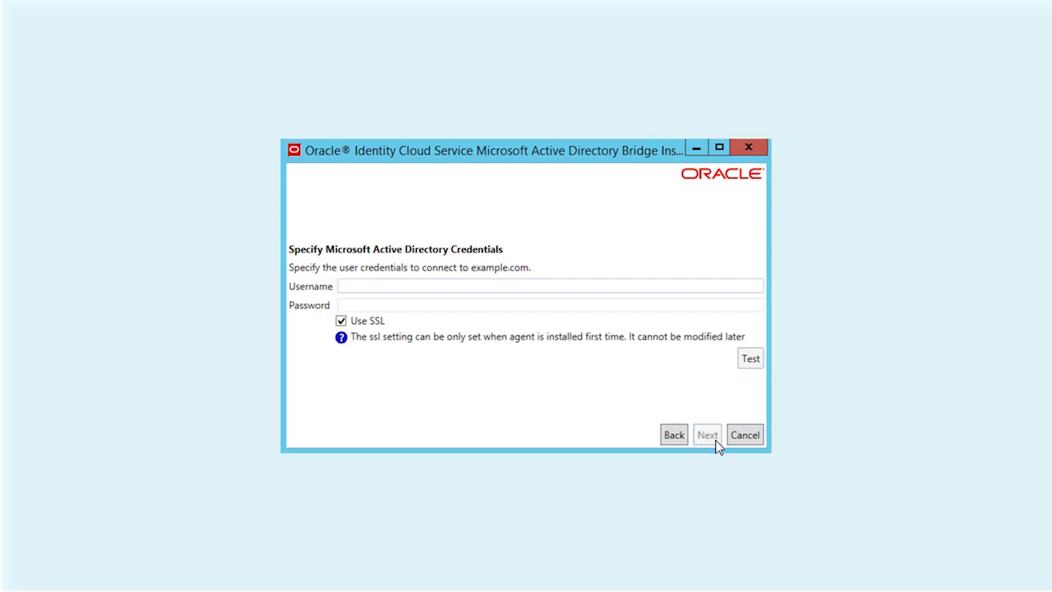
Enter the Active Directory account password, confirm the AD connection test, and start installing the bridge
{"action": "left_click", "coordinate": [639, 311]}
{"action": "type", "text": "p"}
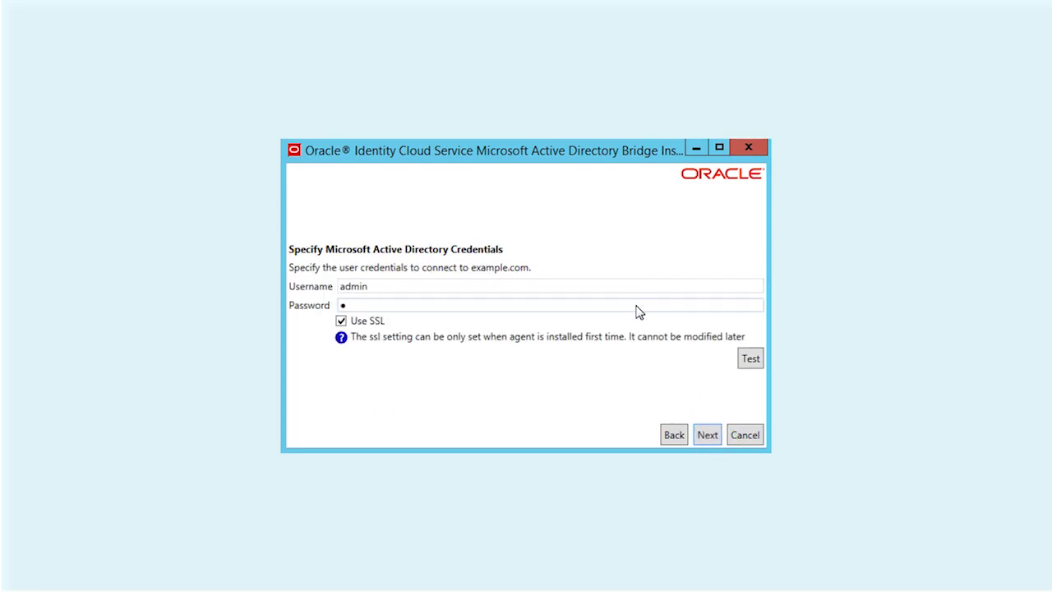
{"action": "left_click", "coordinate": [751, 364]}
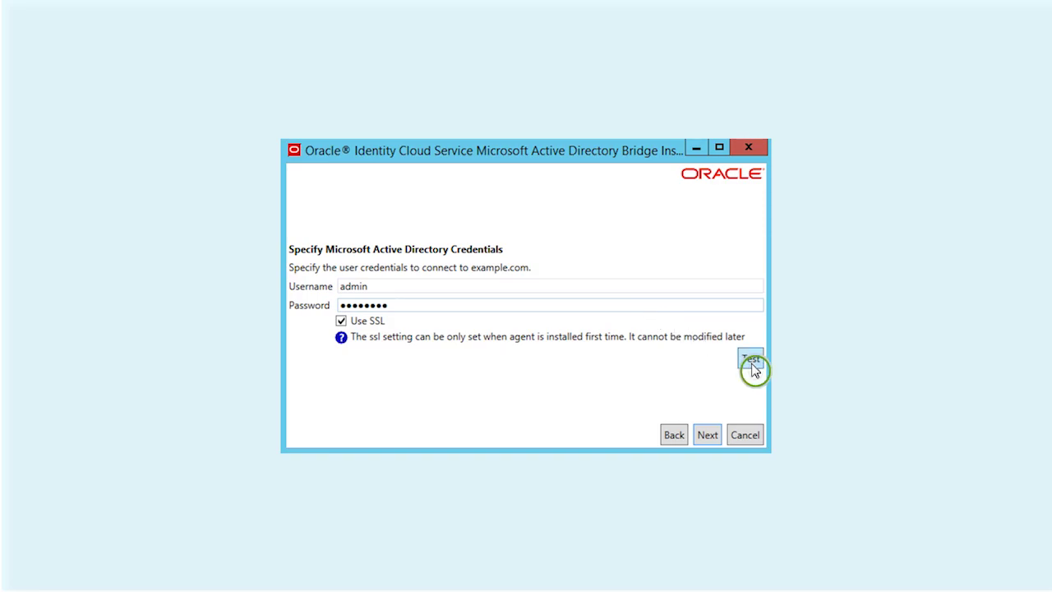
{"action": "left_click", "coordinate": [713, 436]}
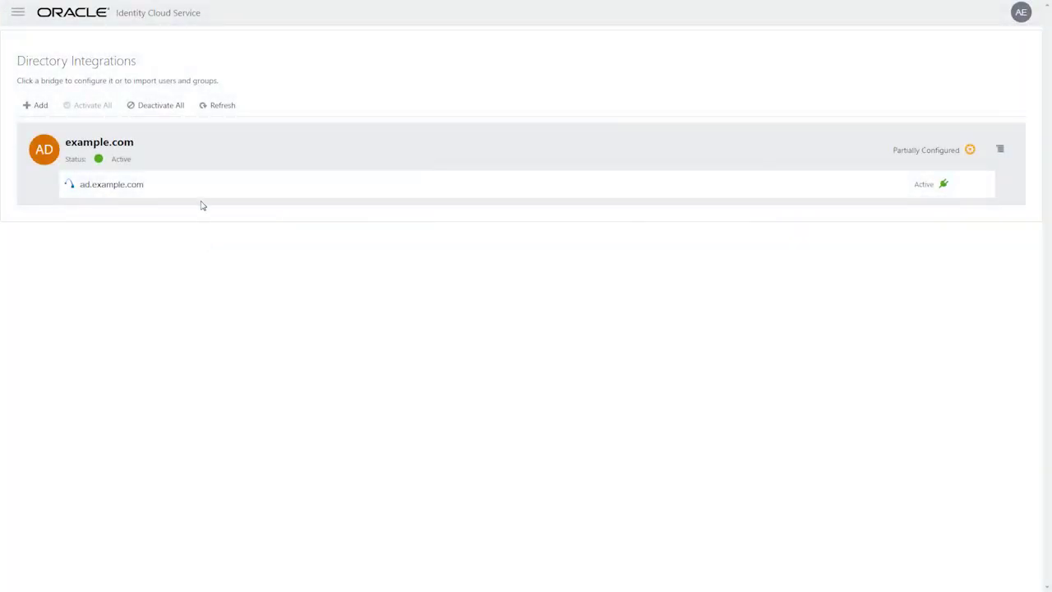
In the example.com bridge configuration, check the Employees OU for users and the Groups OU for groups
{"action": "left_click", "coordinate": [202, 192]}
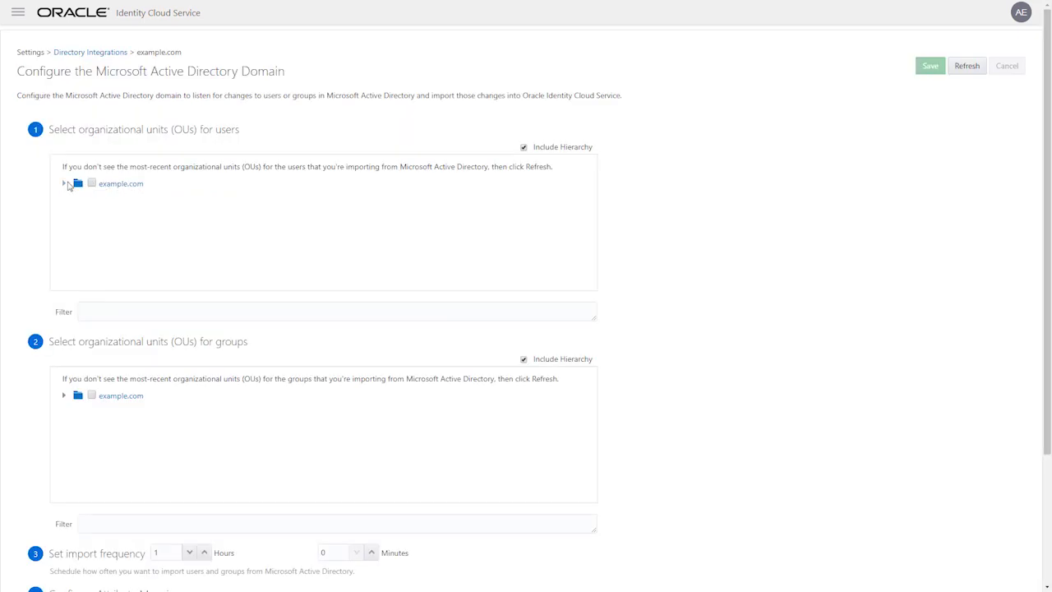
{"action": "left_click", "coordinate": [66, 184]}
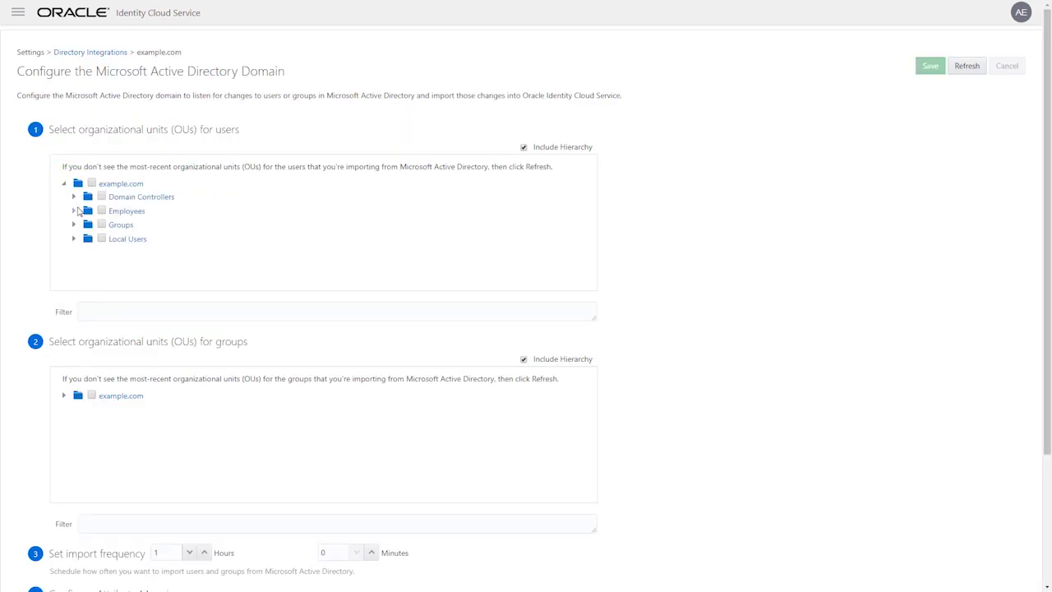
{"action": "left_click", "coordinate": [75, 211]}
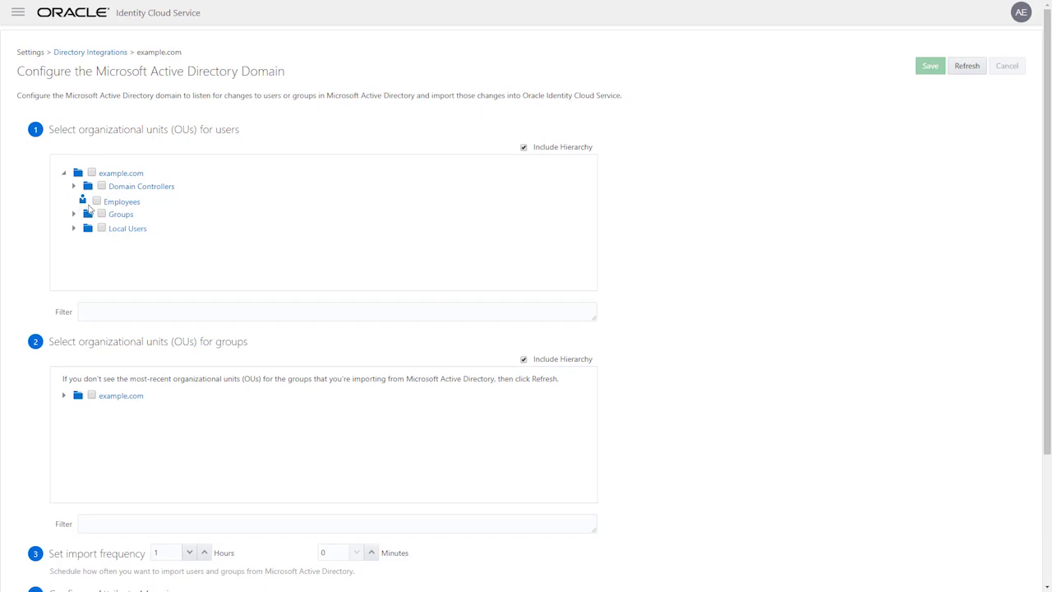
{"action": "left_click", "coordinate": [97, 202]}
{"action": "left_click", "coordinate": [65, 396]}
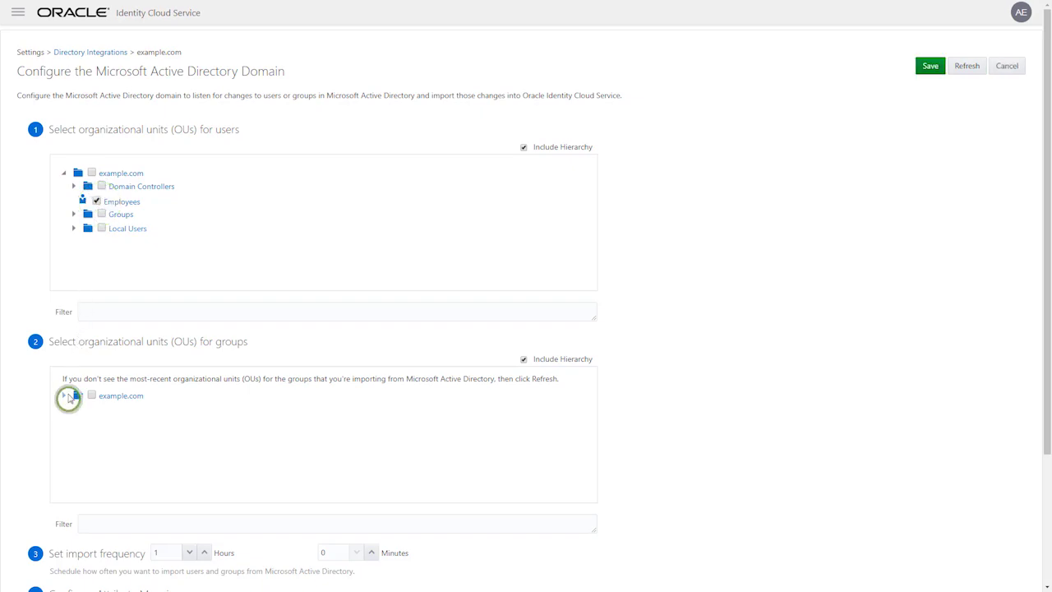
{"action": "left_click", "coordinate": [102, 436]}
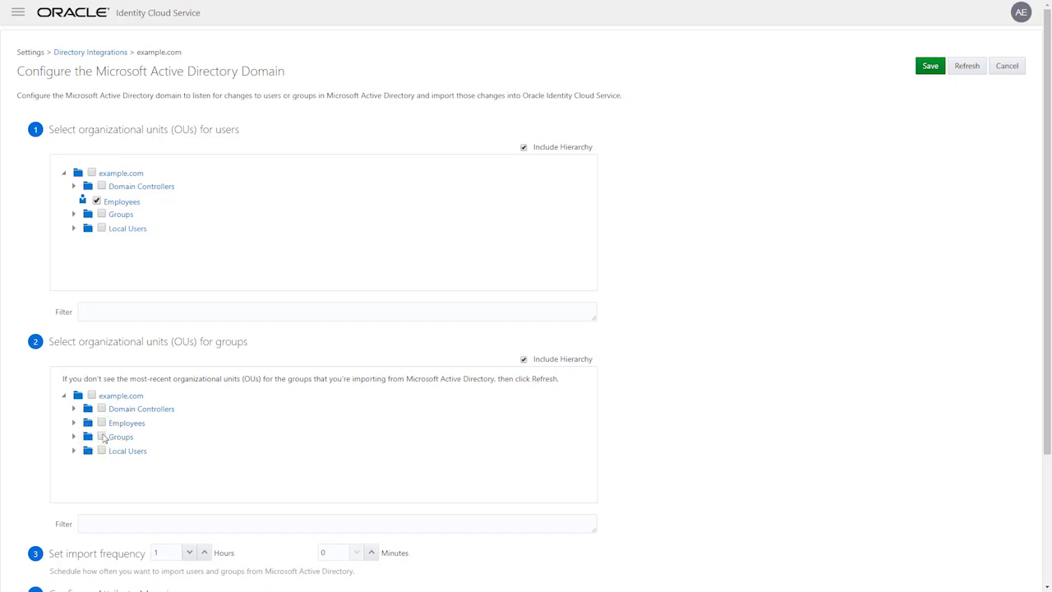
{"action": "left_click", "coordinate": [97, 428]}
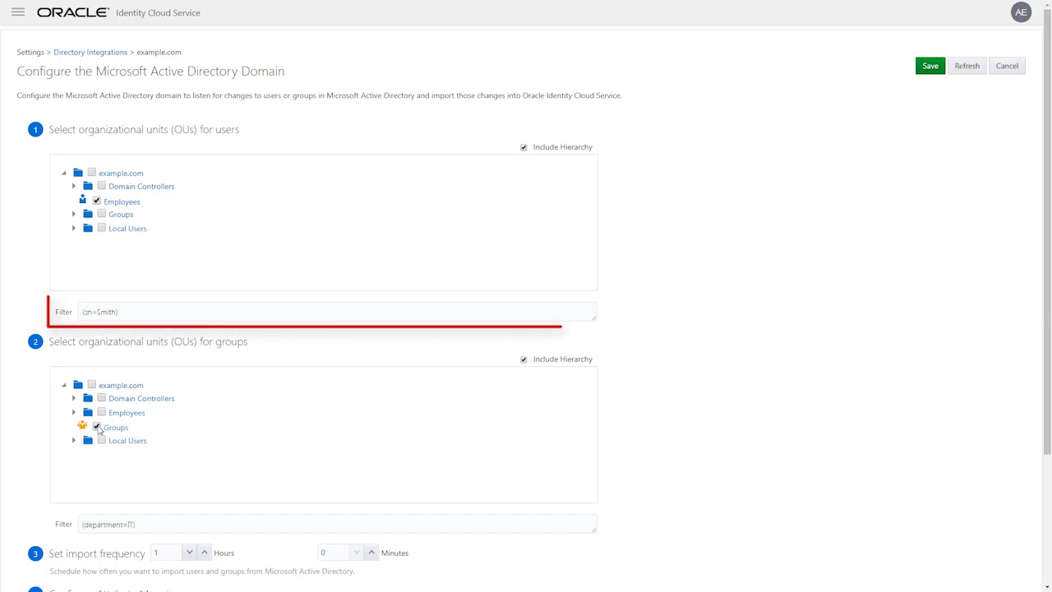
Save the example.com domain import configuration and confirm the changes
{"action": "left_click", "coordinate": [1047, 525]}
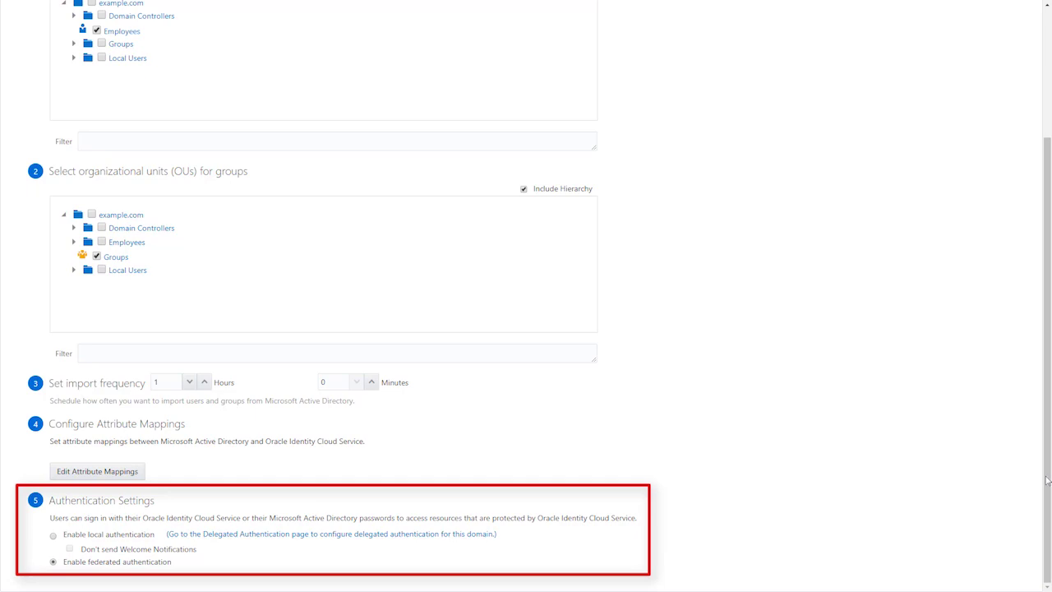
{"action": "left_click", "coordinate": [1047, 78]}
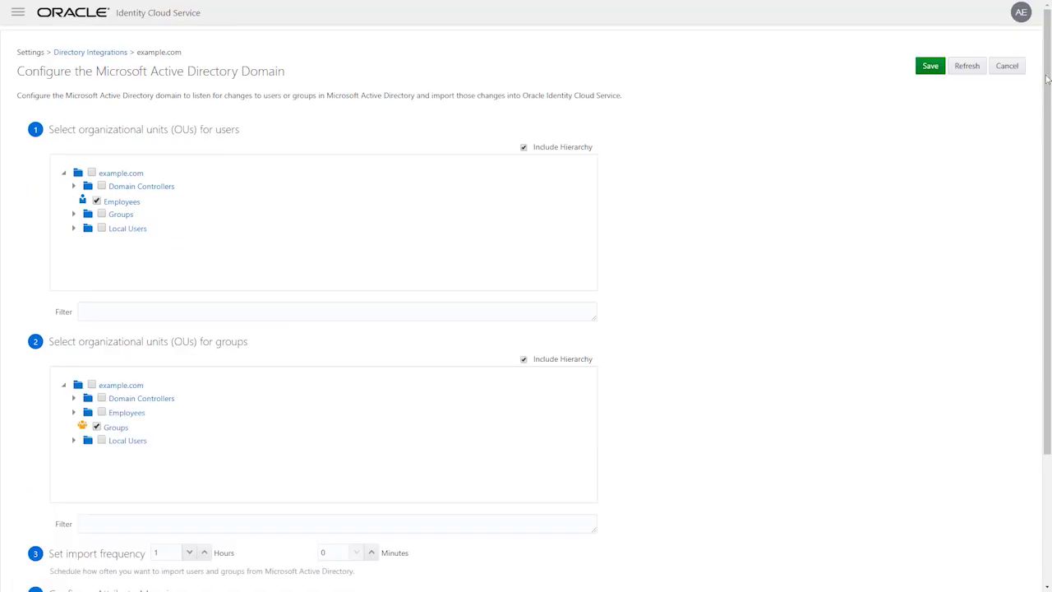
{"action": "left_click", "coordinate": [937, 69]}
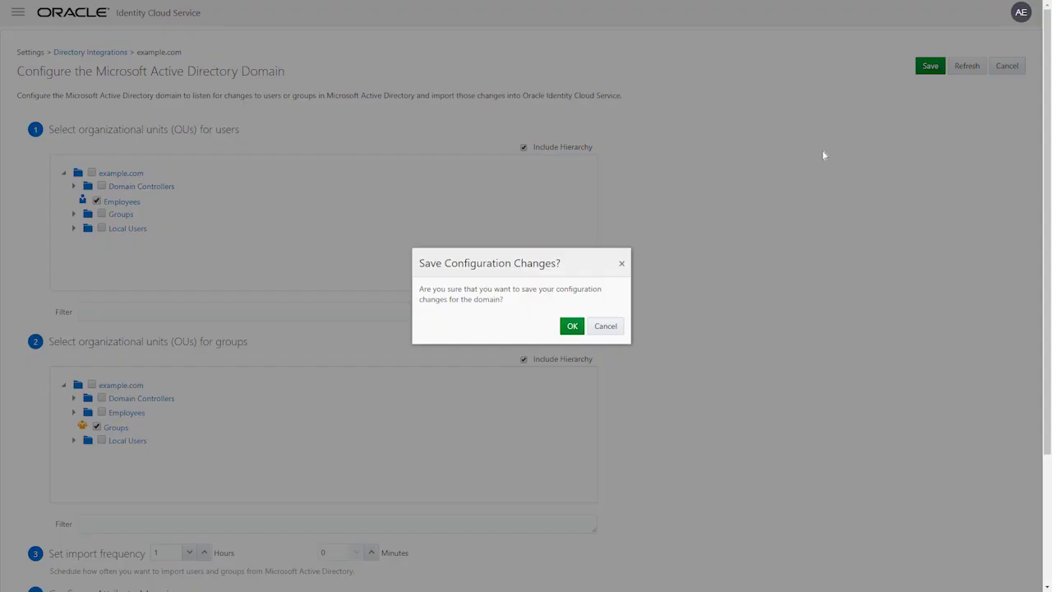
{"action": "left_click", "coordinate": [574, 329]}
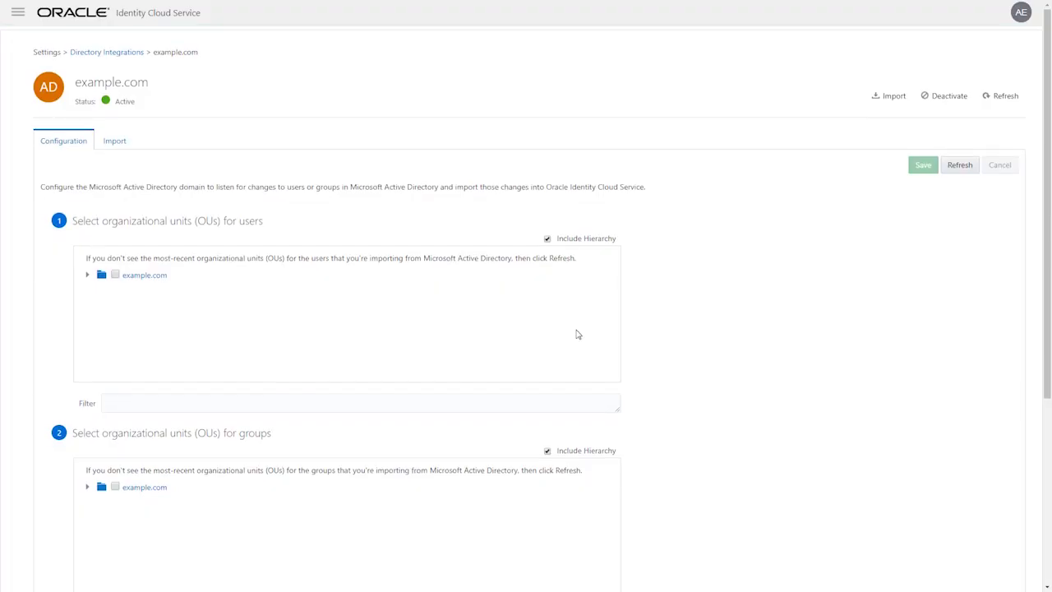
Run the import now and refresh until it shows Success: 11 users and 8 groups imported
{"action": "left_click", "coordinate": [128, 144]}
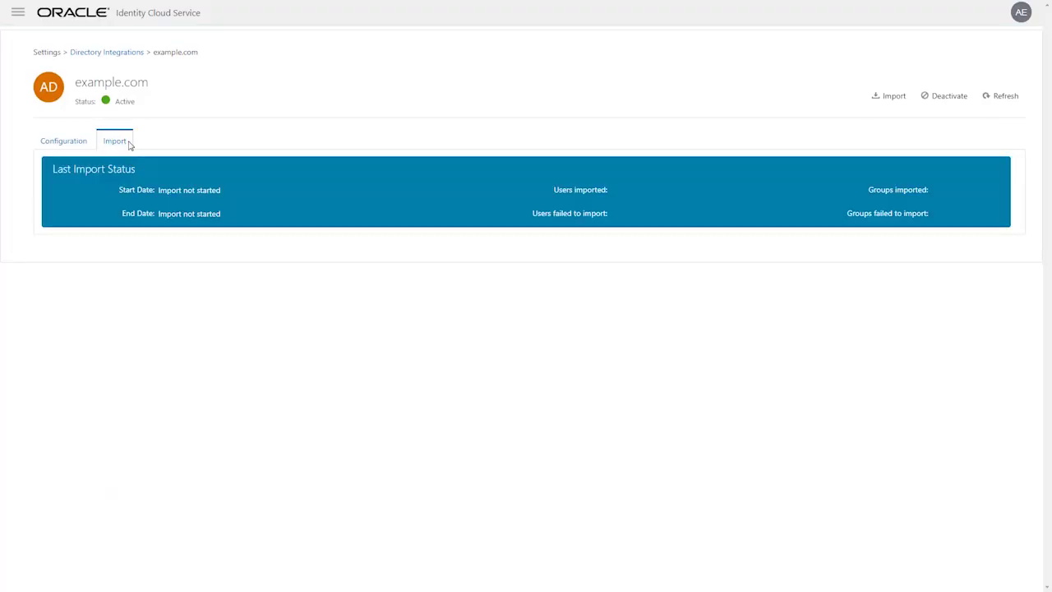
{"action": "left_click", "coordinate": [909, 99]}
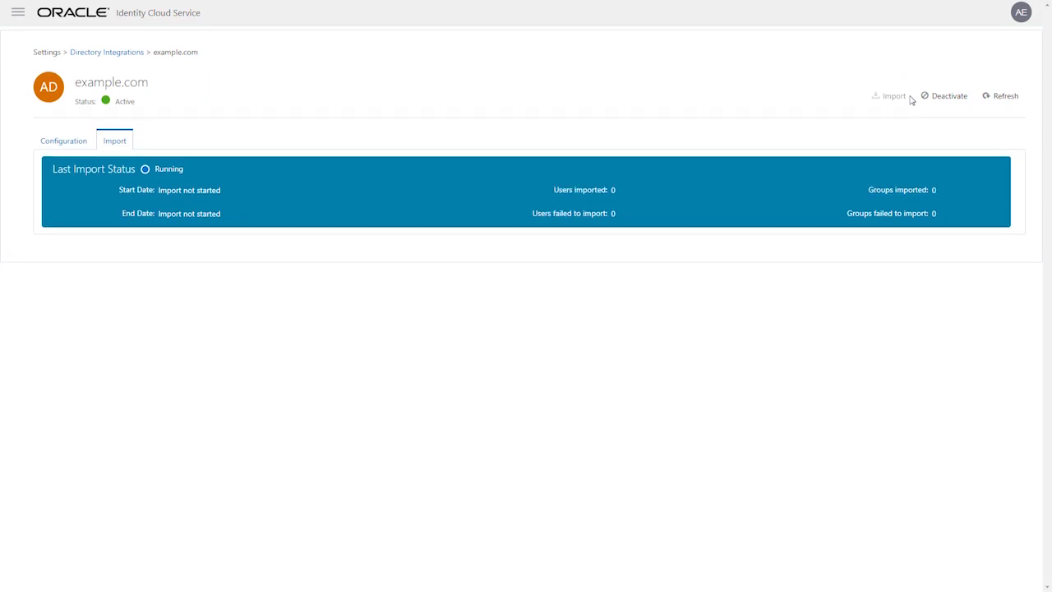
{"action": "left_click", "coordinate": [1019, 101]}
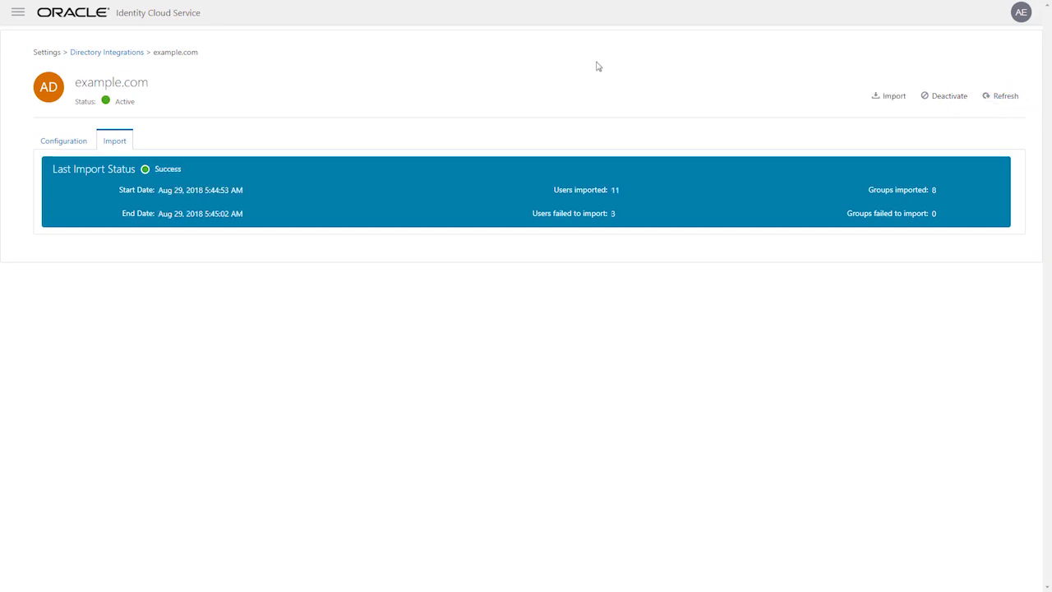
{"action": "left_click", "coordinate": [19, 12]}
Open an imported user's account details from the Users list
{"action": "left_click", "coordinate": [139, 47]}
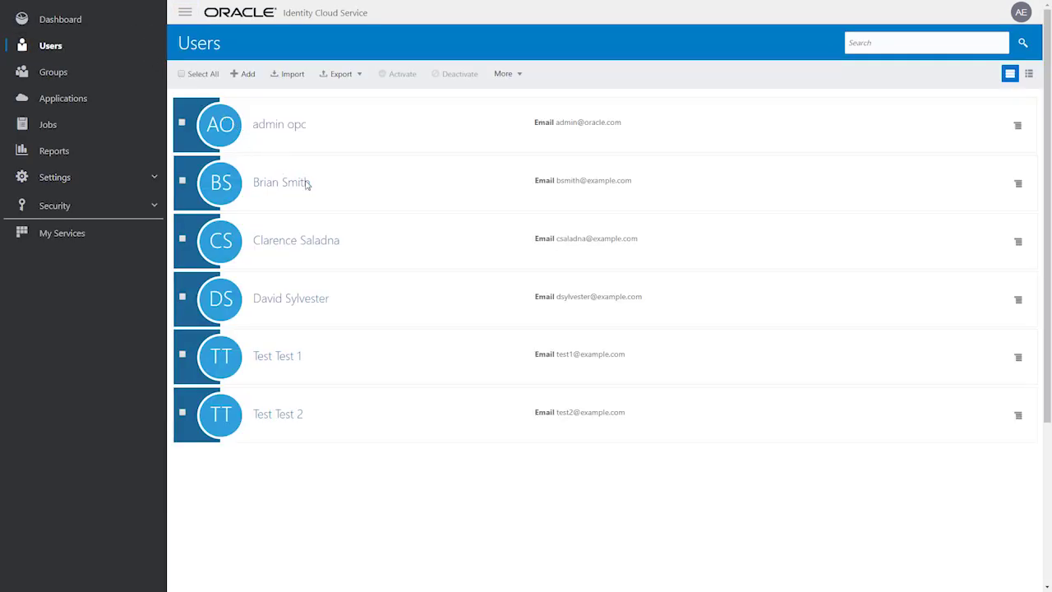
{"action": "left_click", "coordinate": [381, 244]}
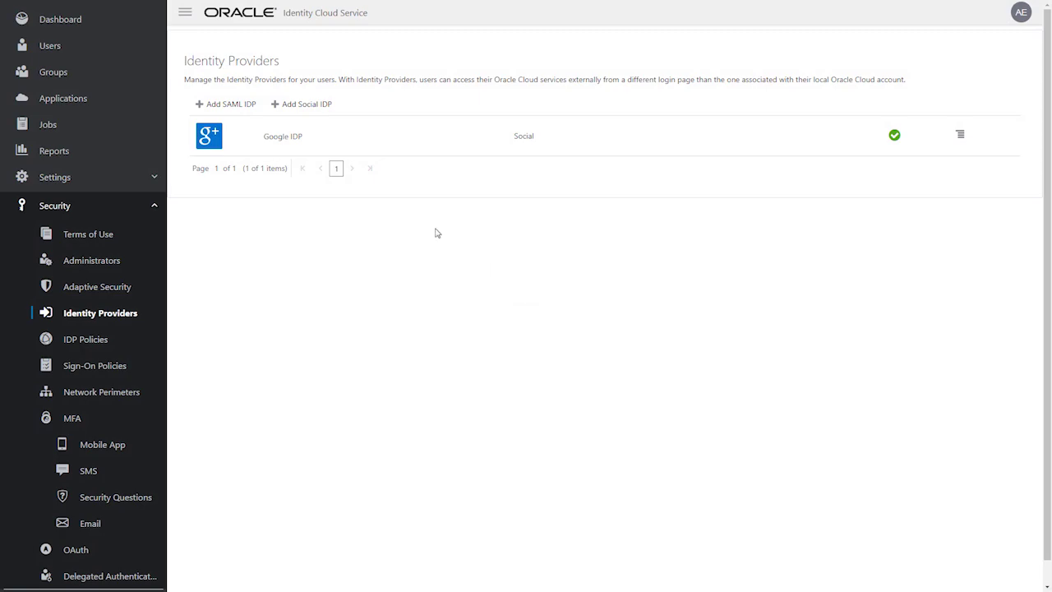
Start a new SAML IdP named ADIDP with description 'Active Directory Identity Provide'
{"action": "left_click", "coordinate": [260, 106]}
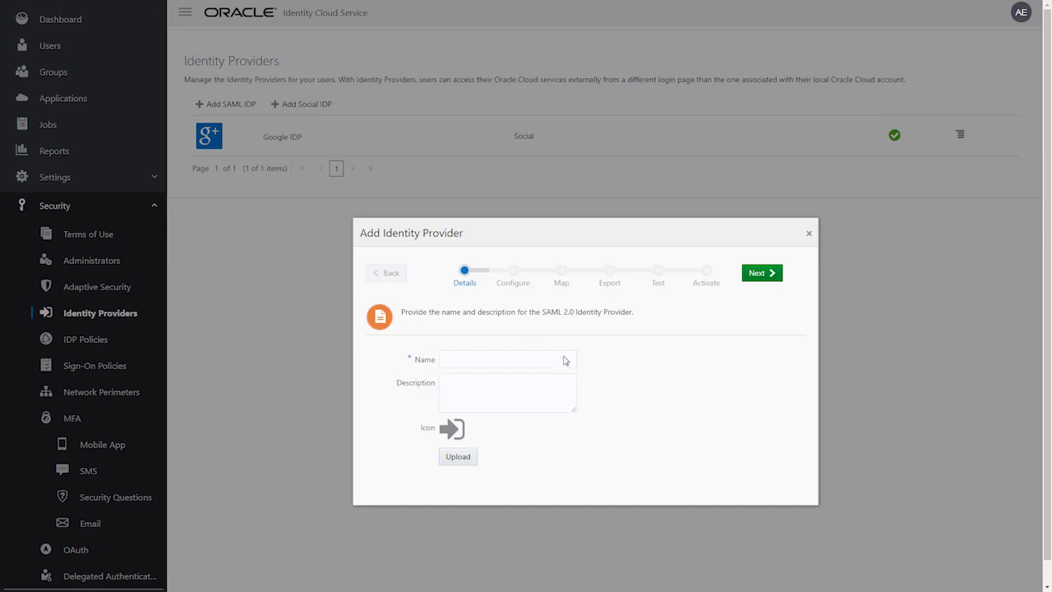
{"action": "type", "text": "ADIDP"}
{"action": "left_click", "coordinate": [566, 382]}
{"action": "type", "text": "Active Directory Identity Provider"}
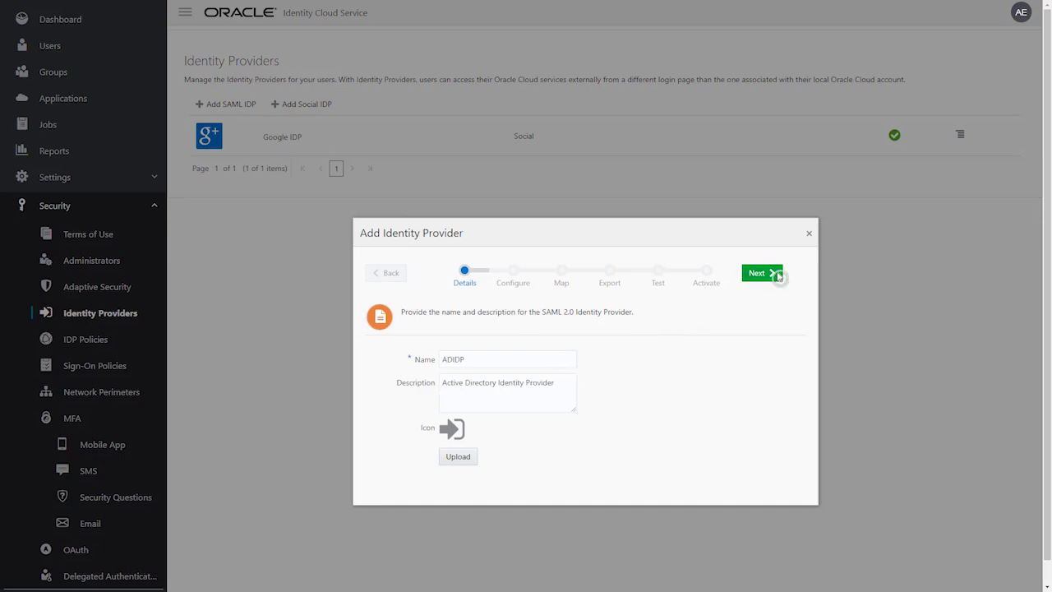
{"action": "left_click", "coordinate": [777, 274]}
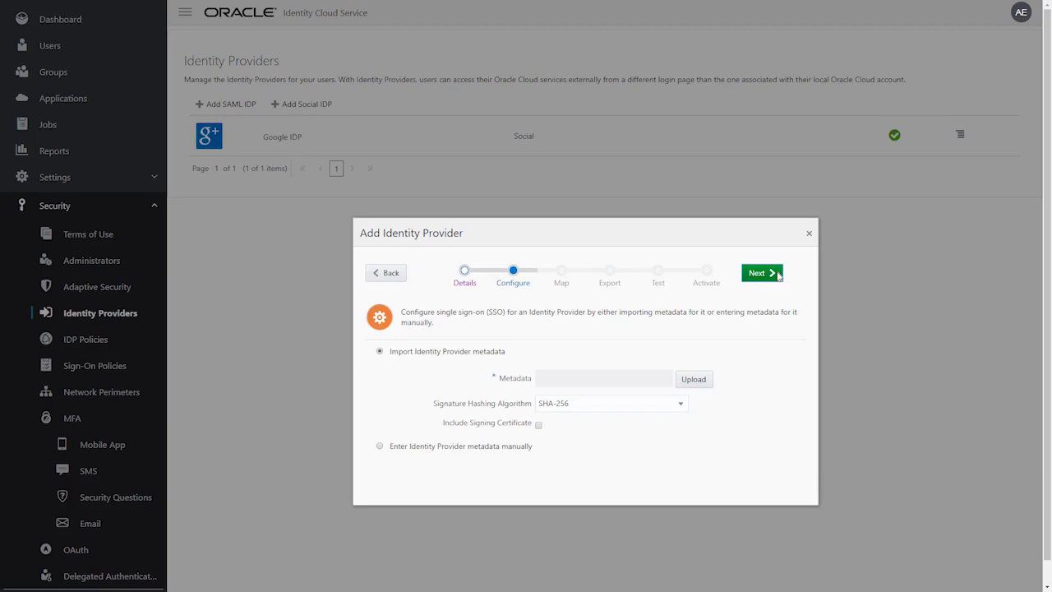
Upload FederationMetadata.xml, map Name ID to the primary email address, and advance to Export
{"action": "left_click", "coordinate": [711, 385]}
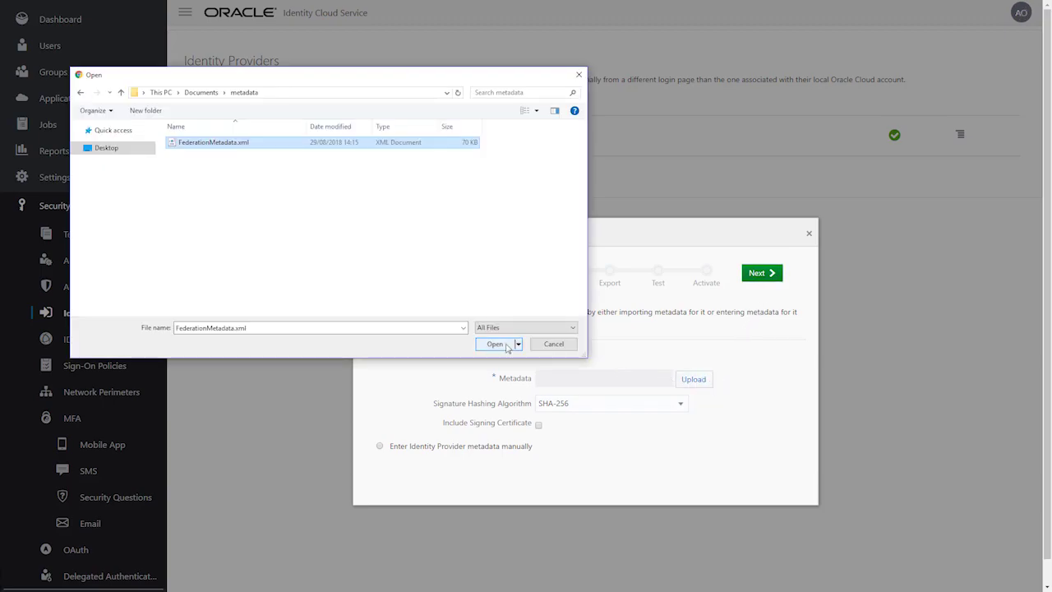
{"action": "left_click", "coordinate": [507, 346]}
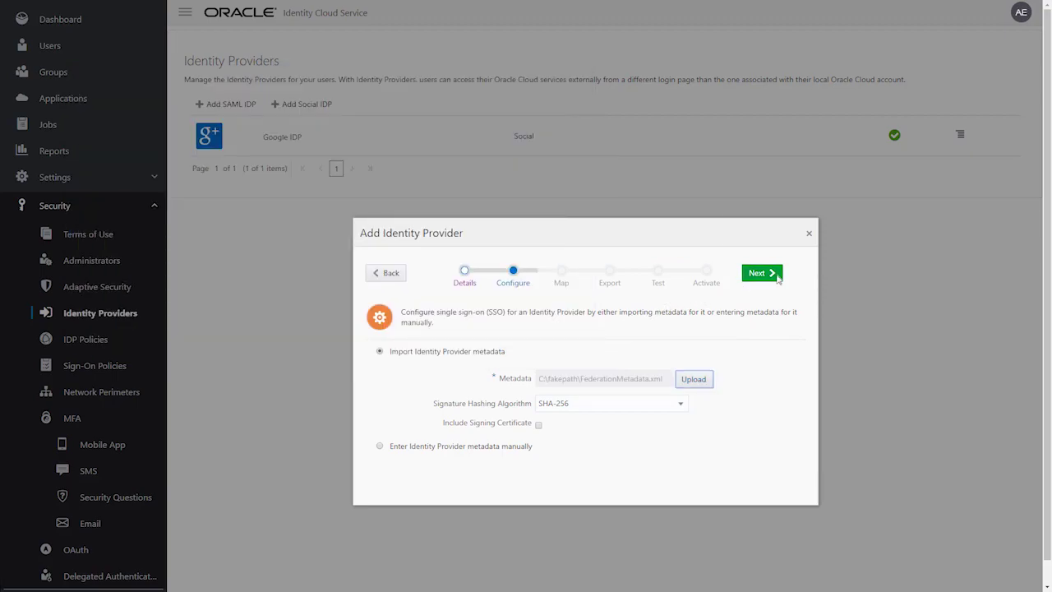
{"action": "left_click", "coordinate": [776, 278]}
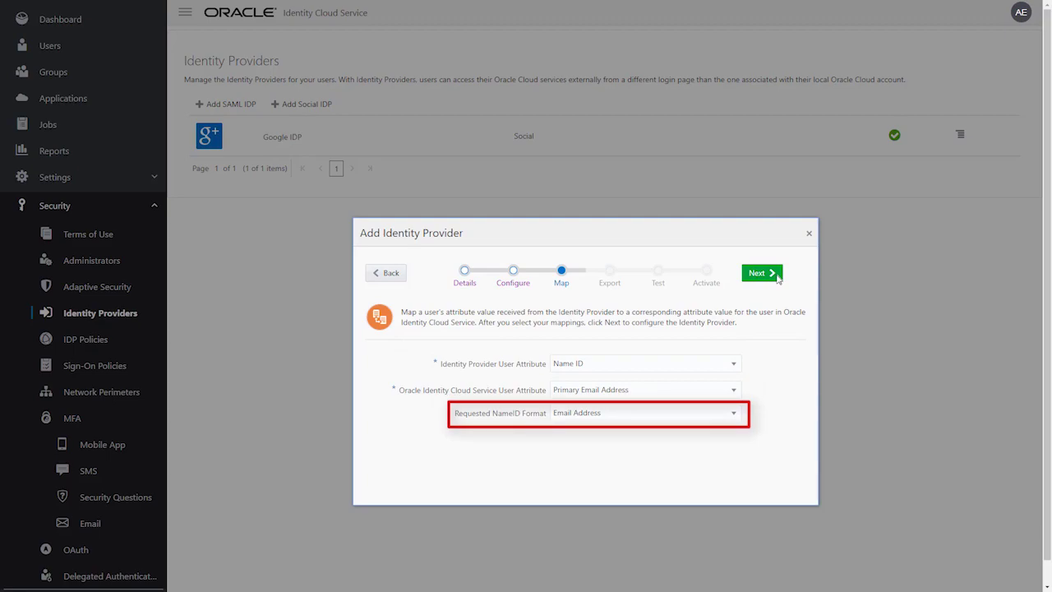
{"action": "left_click", "coordinate": [777, 278]}
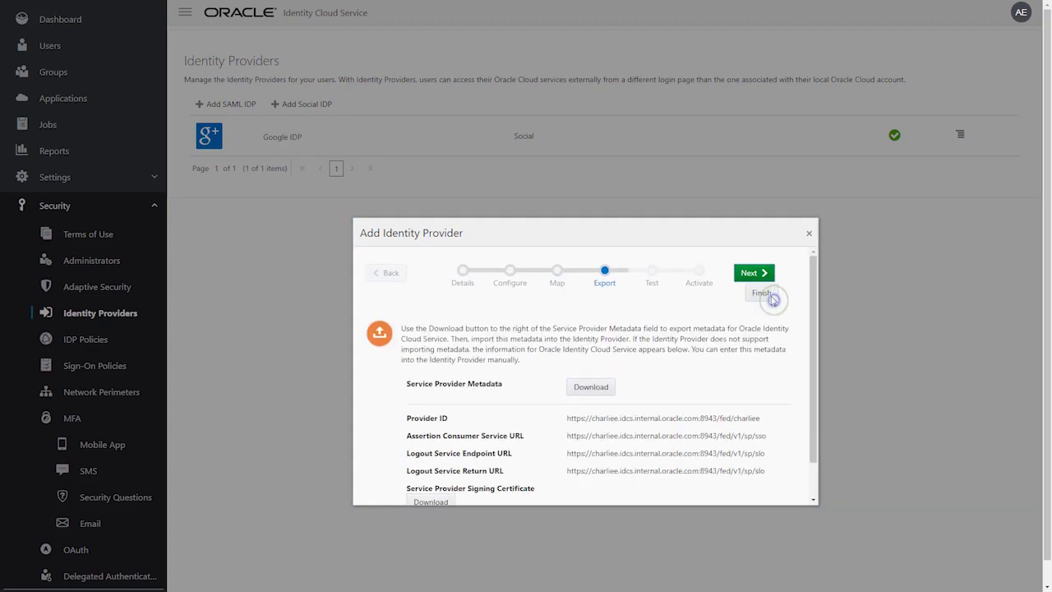
Finish the ADIDP wizard and save the metadata page as Metadata.xml in Documents\metadata
{"action": "left_click", "coordinate": [766, 296]}
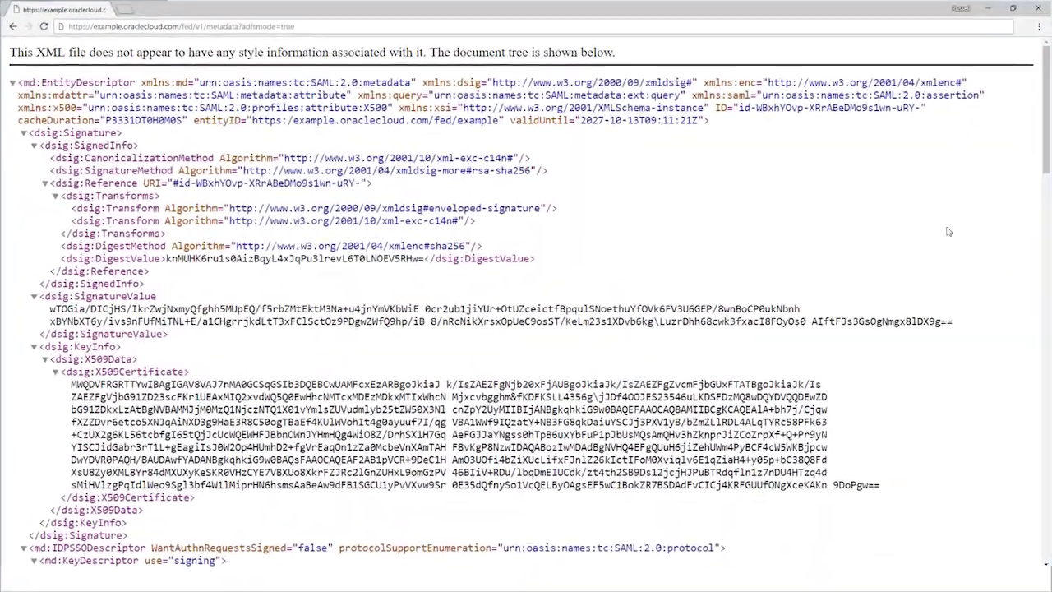
{"action": "right_click", "coordinate": [948, 231]}
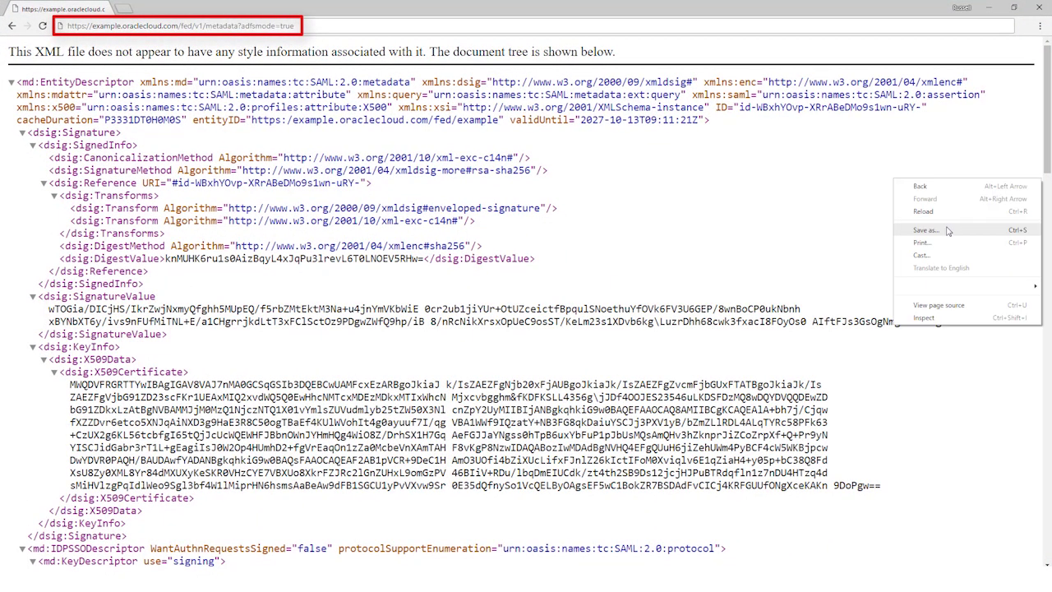
{"action": "left_click", "coordinate": [948, 232]}
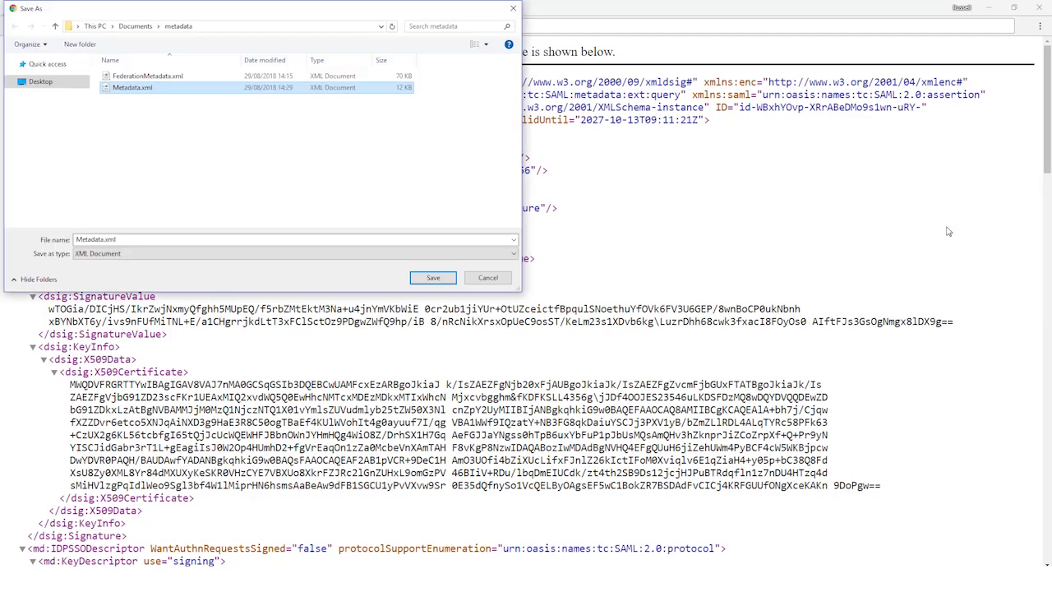
{"action": "left_click", "coordinate": [449, 279]}
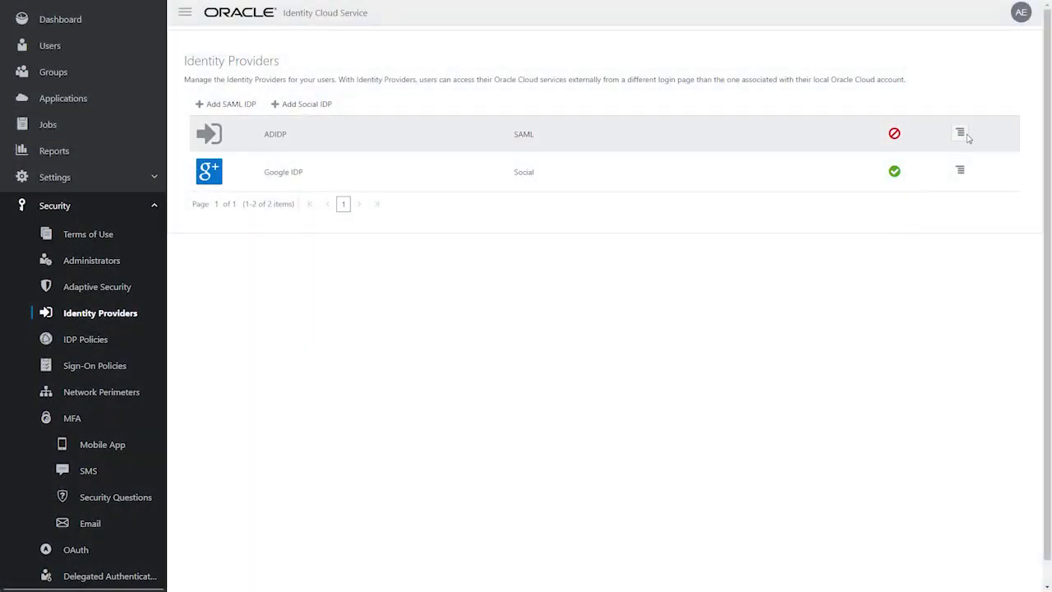
Test signing in through ADIDP with an AD user's e-mail, then activate the provider
{"action": "left_click", "coordinate": [968, 139]}
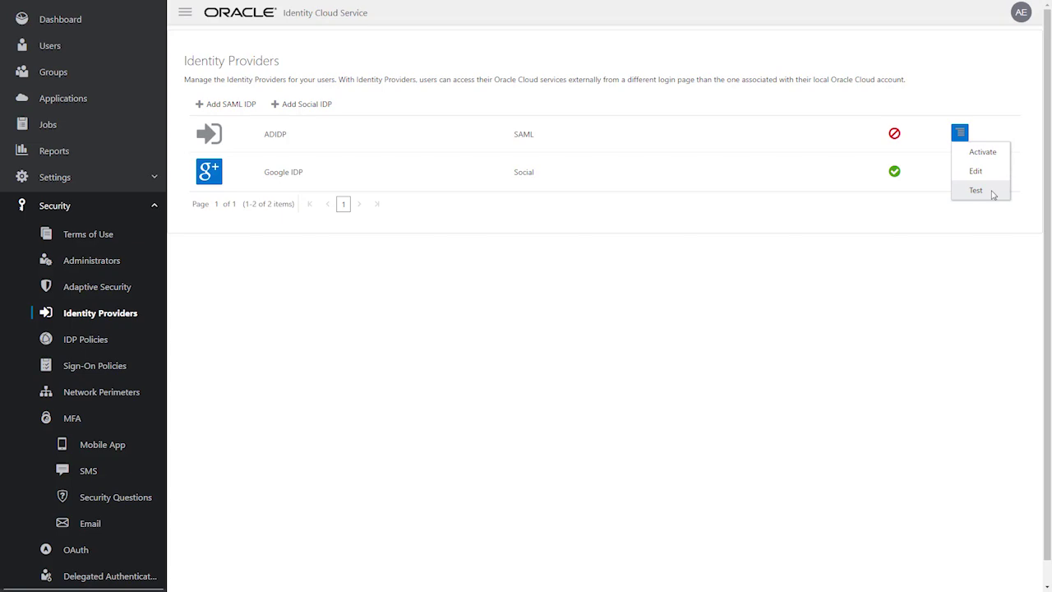
{"action": "left_click", "coordinate": [993, 194]}
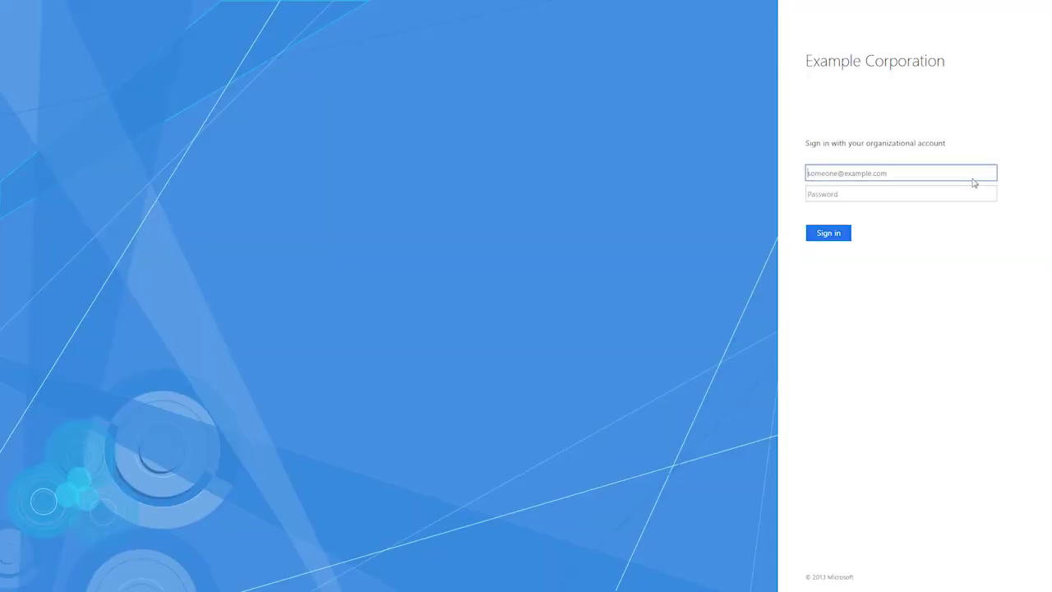
{"action": "type", "text": "csaladna@example.com"}
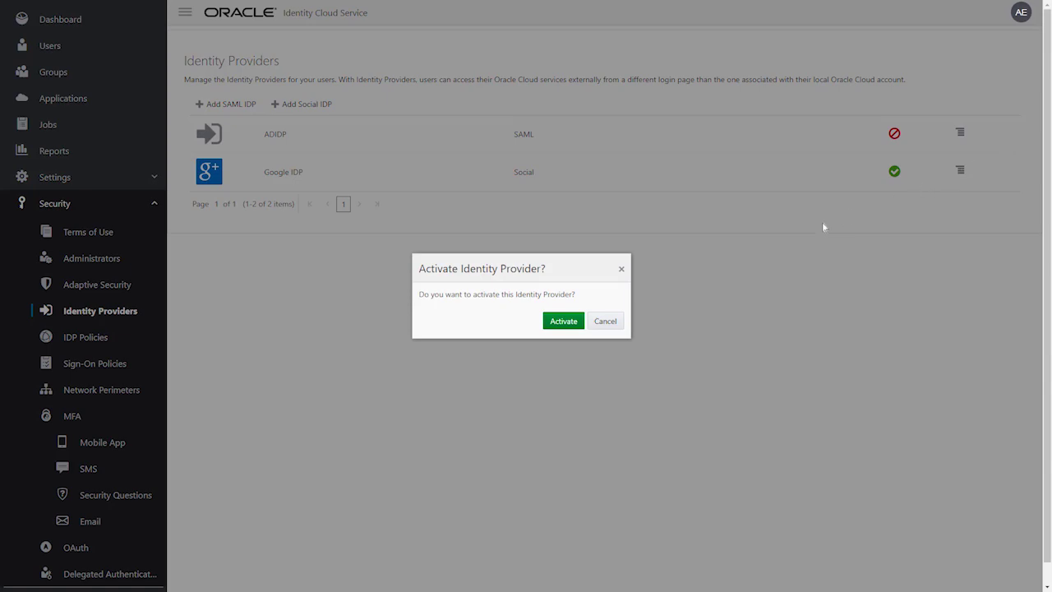
{"action": "left_click", "coordinate": [573, 323]}
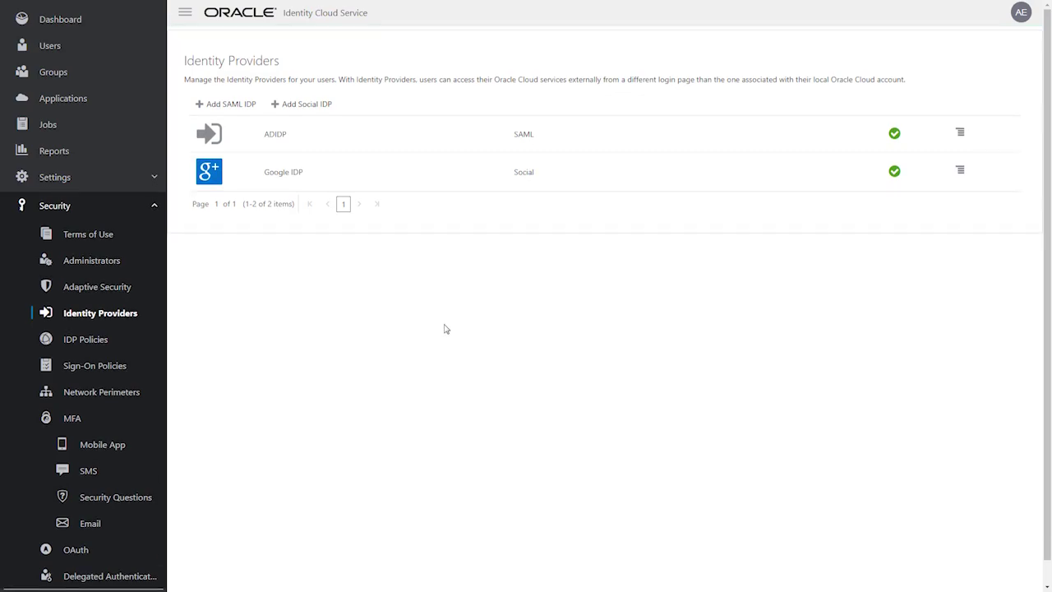
{"action": "left_click", "coordinate": [140, 339]}
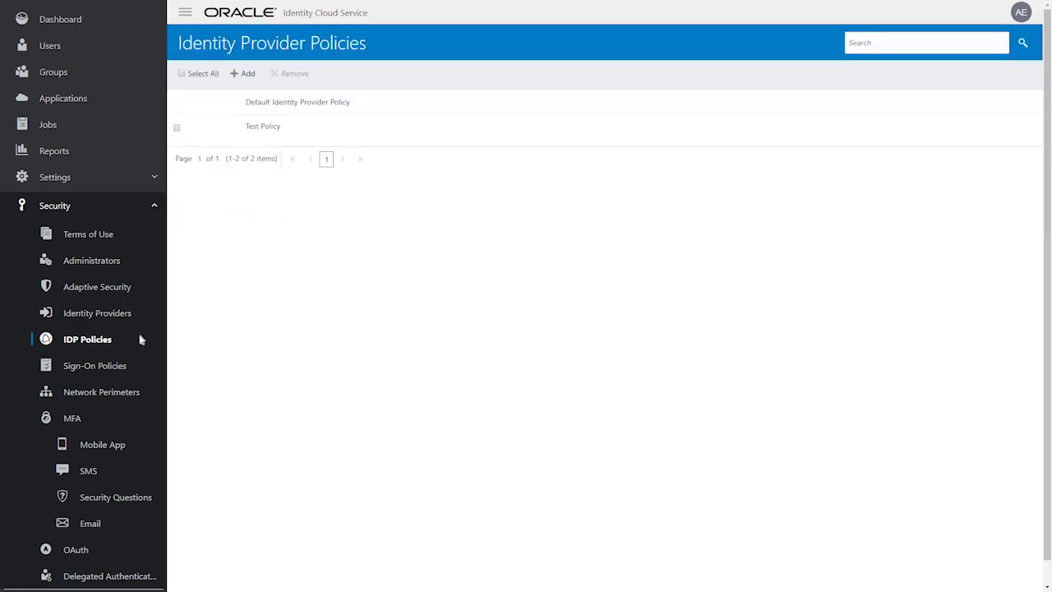
Add ADIDP on the Identity Providers tab of the Default Identity Provider Policy
{"action": "left_click", "coordinate": [417, 105]}
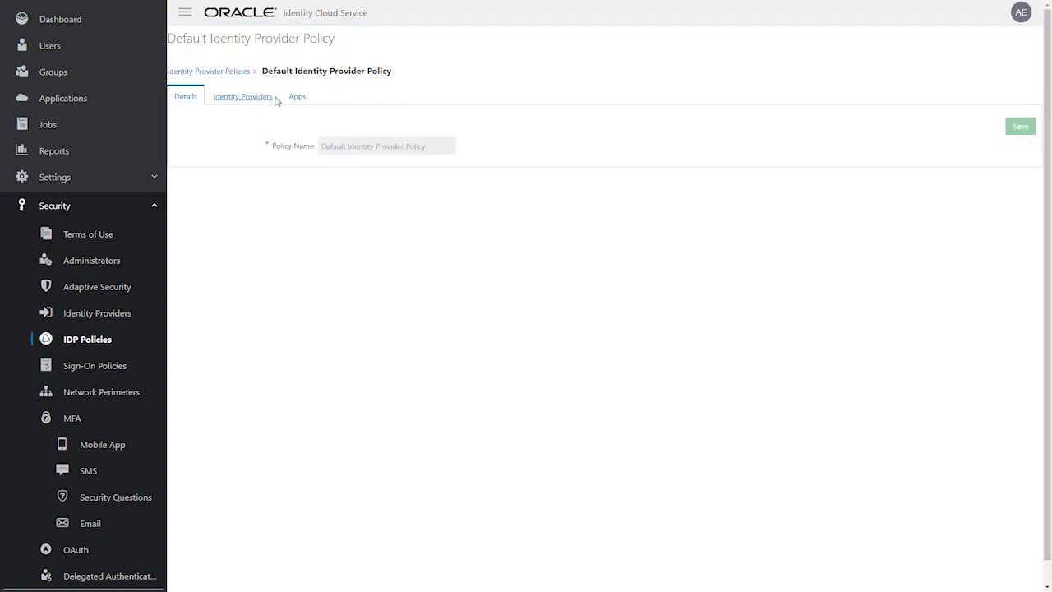
{"action": "left_click", "coordinate": [276, 102]}
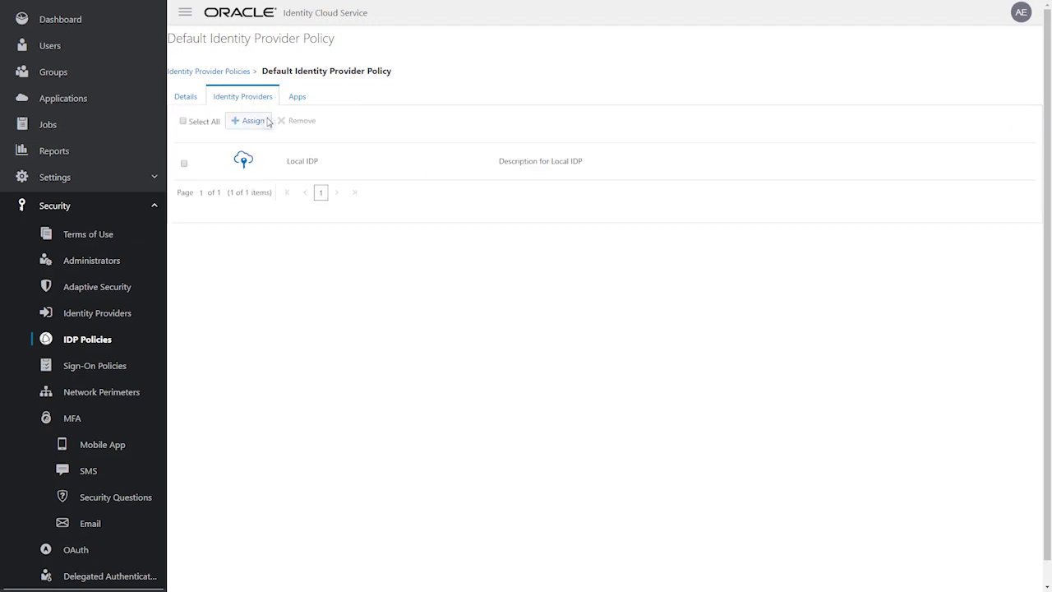
{"action": "left_click", "coordinate": [265, 122]}
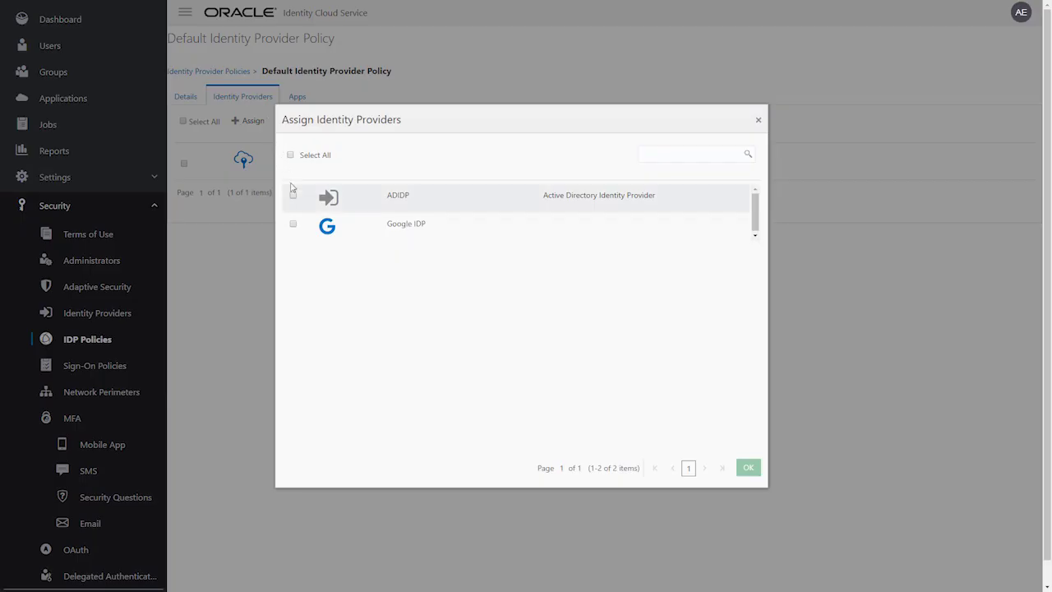
{"action": "left_click", "coordinate": [293, 196]}
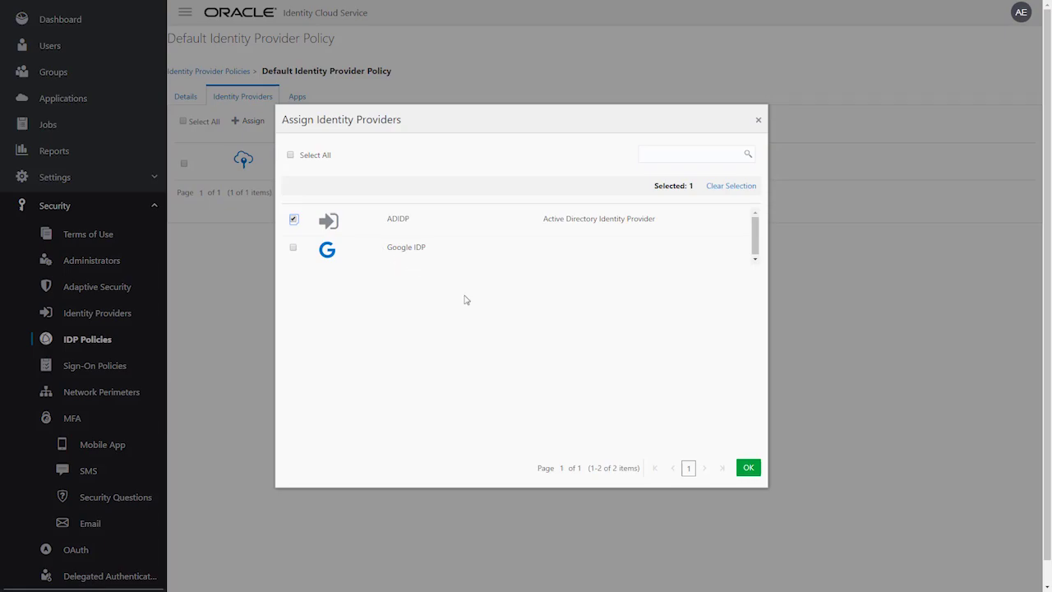
{"action": "left_click", "coordinate": [751, 469]}
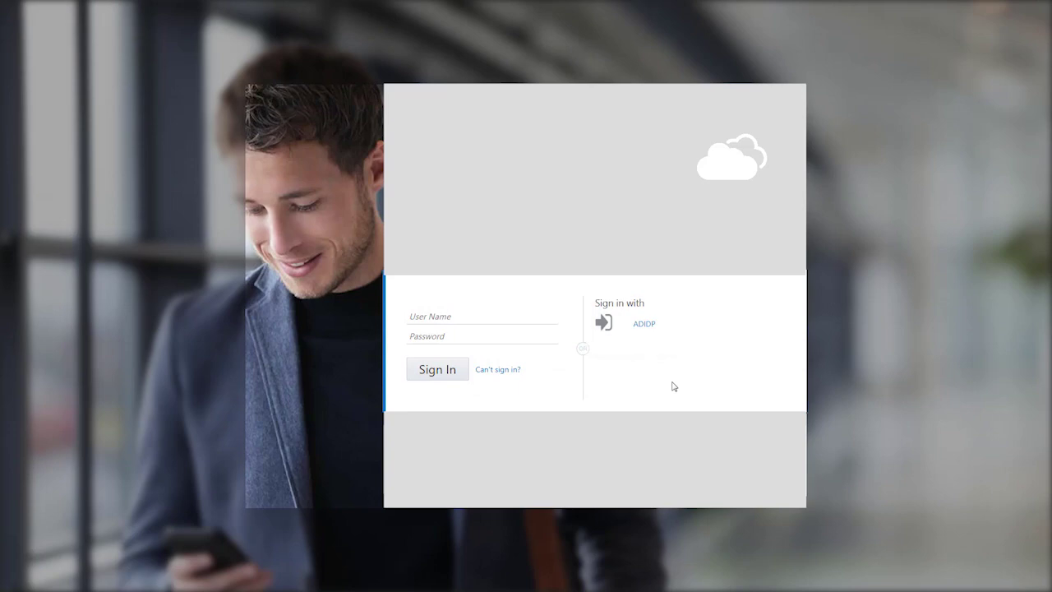
Choose ADIDP on the sign-in page to reach the Example Corporation AD FS sign-in form
{"action": "left_click", "coordinate": [662, 326]}
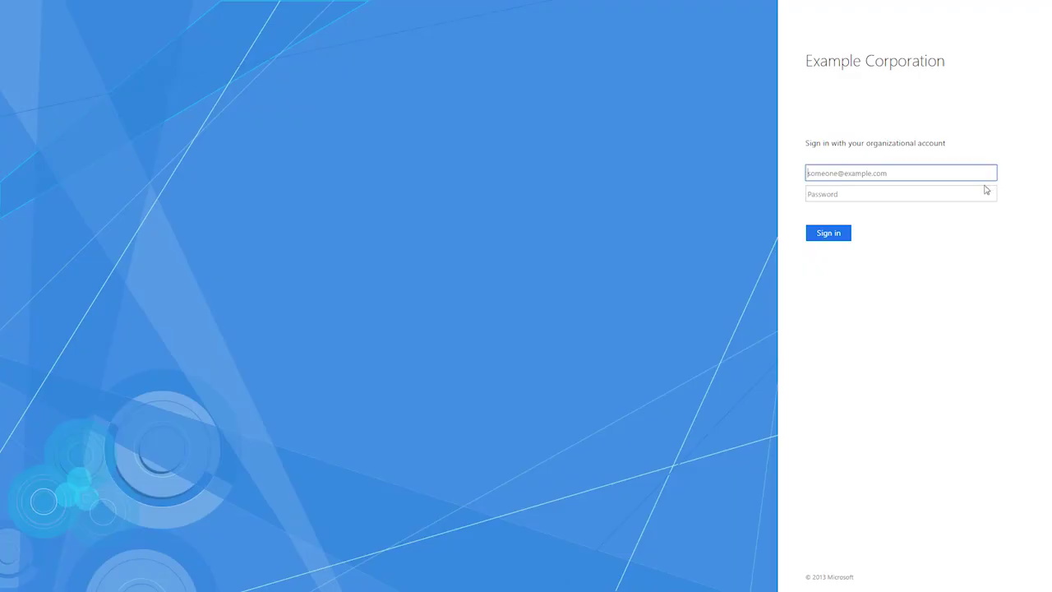